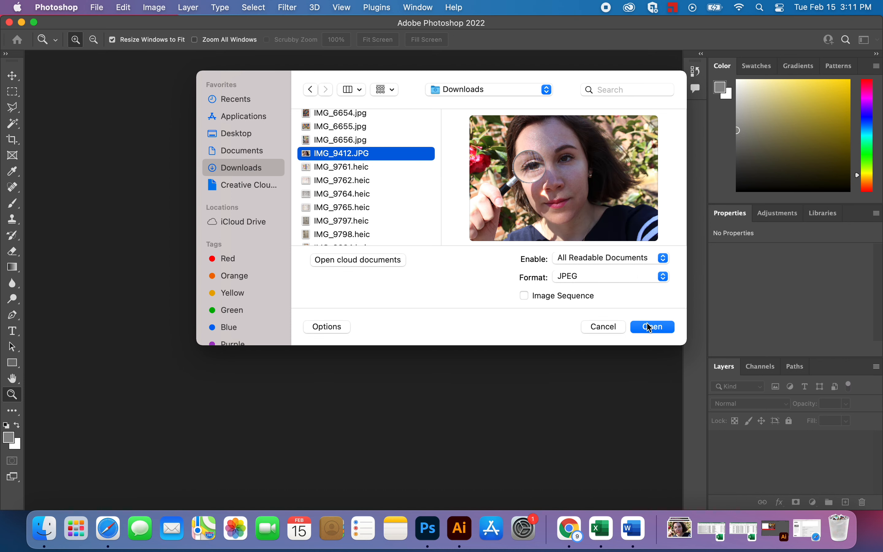
# Open IMG_9412.JPG from Downloads and crop it to a full-height rectangular marquee selection about 64.3 in wide
pyautogui.click(651, 326)
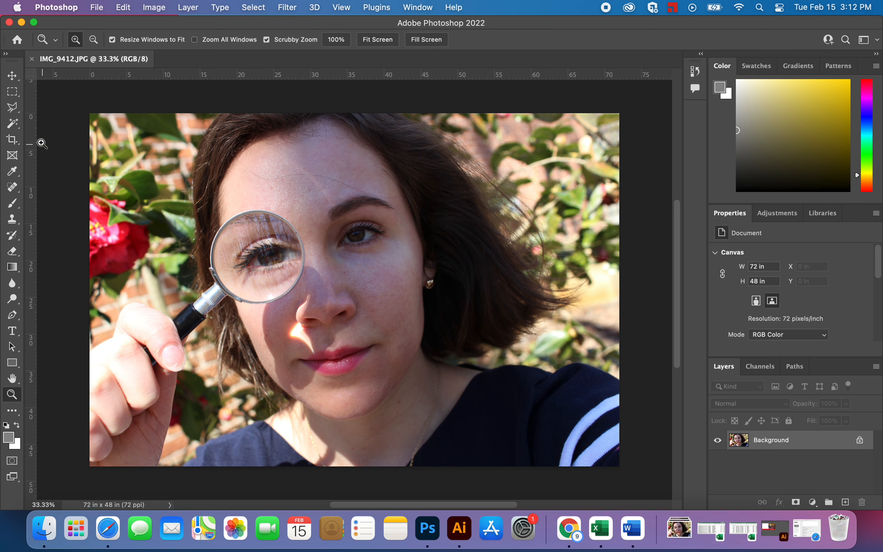
pyautogui.click(13, 94)
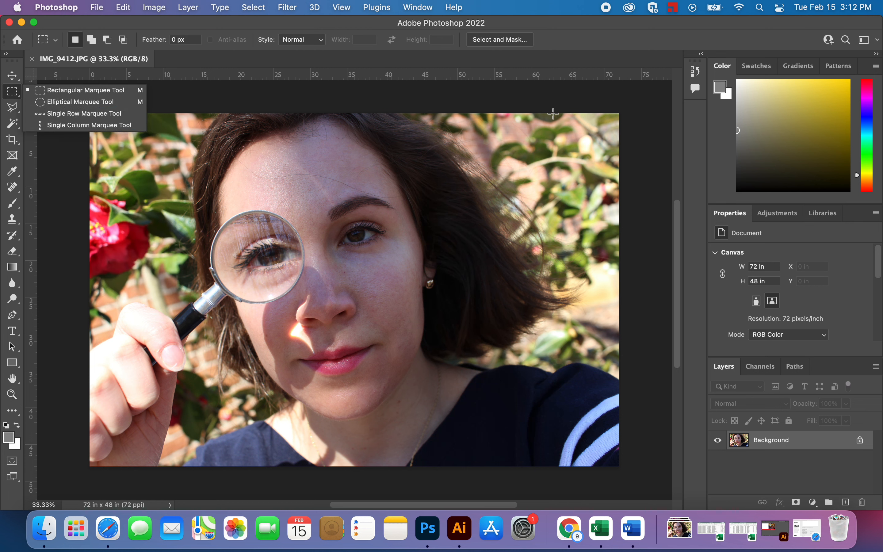
pyautogui.moveTo(586, 113); pyautogui.dragTo(112, 467)
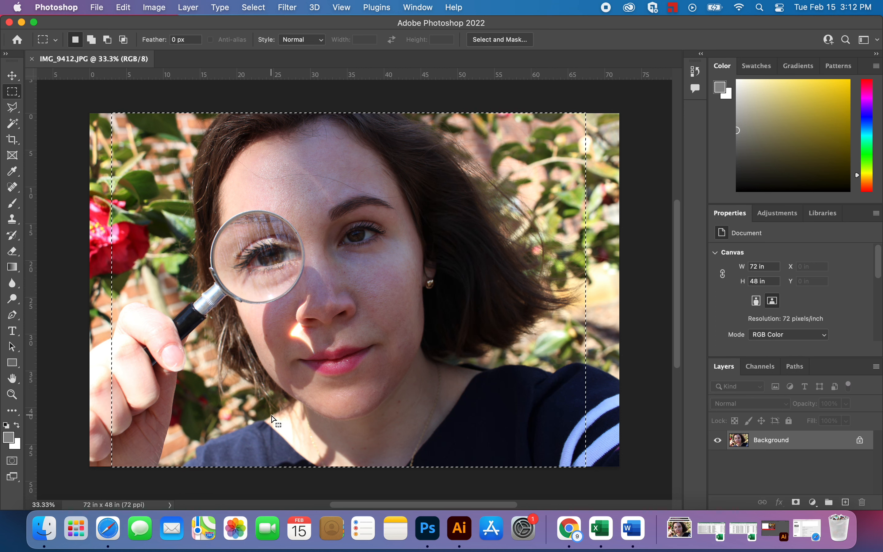
pyautogui.moveTo(278, 415)
pyautogui.mouseDown()
pyautogui.moveTo(296, 416)
pyautogui.moveTo(276, 416)
pyautogui.mouseUp()
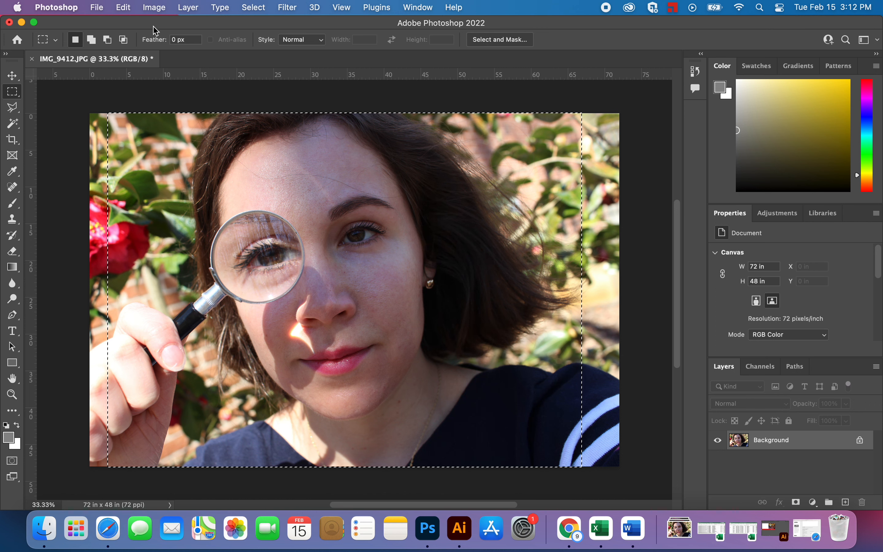
pyautogui.click(155, 8)
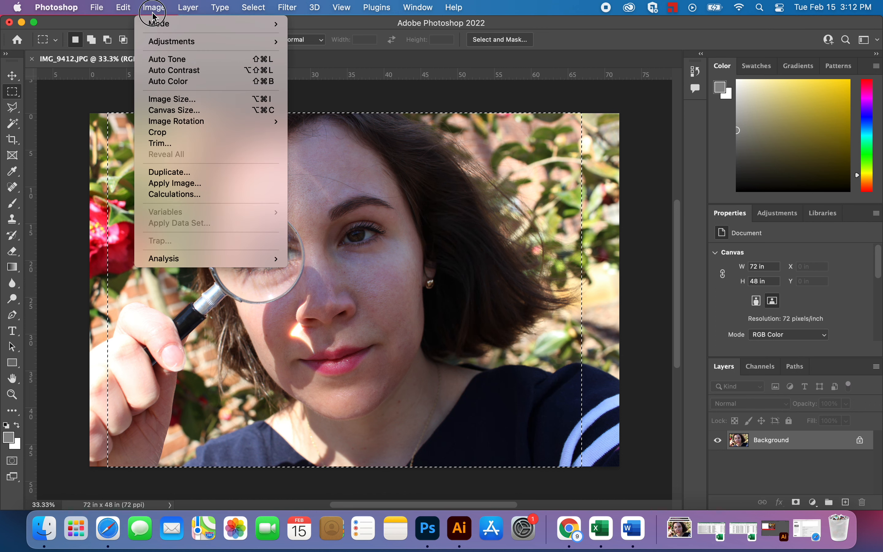
pyautogui.click(182, 134)
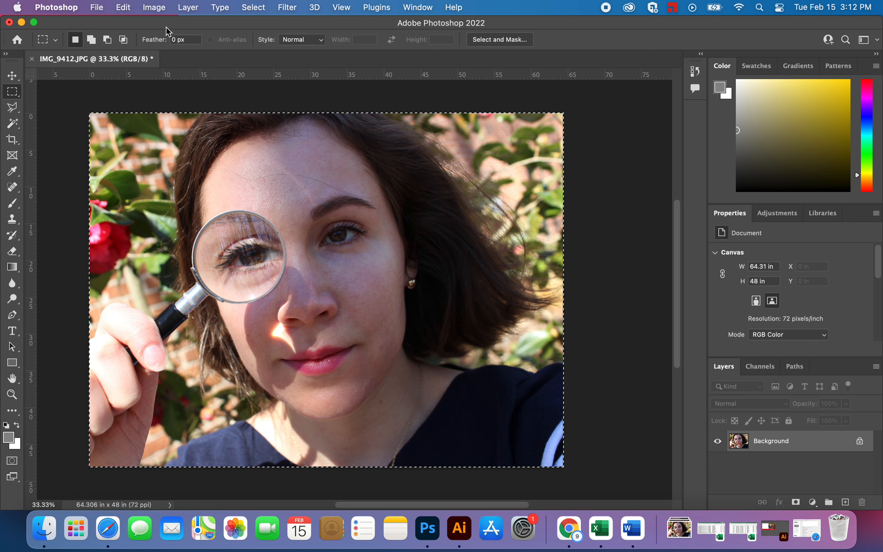
# Convert the cropped photo to Grayscale mode, discarding its color information
pyautogui.click(157, 13)
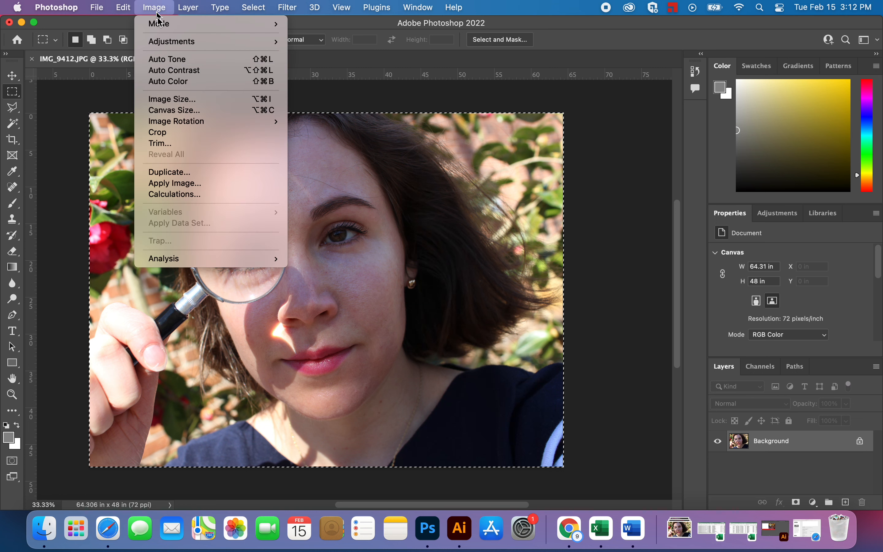
pyautogui.moveTo(164, 29)
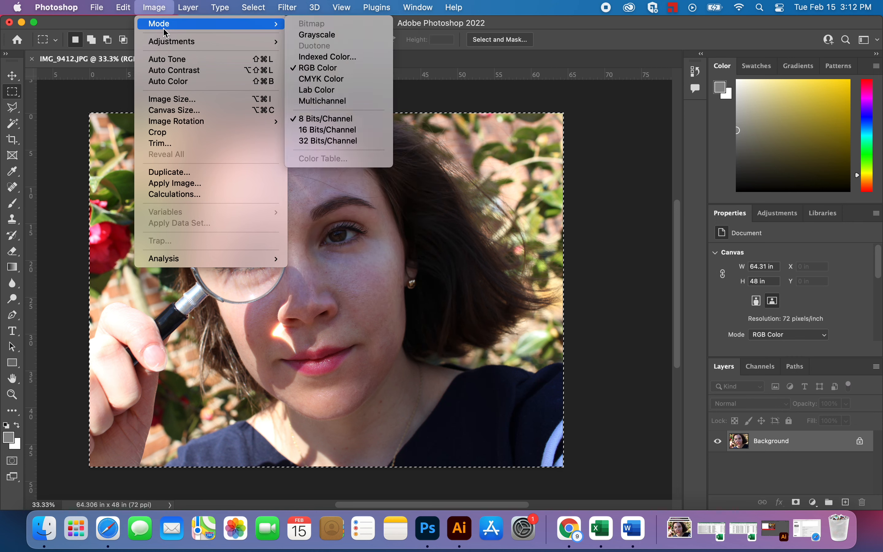
pyautogui.click(342, 36)
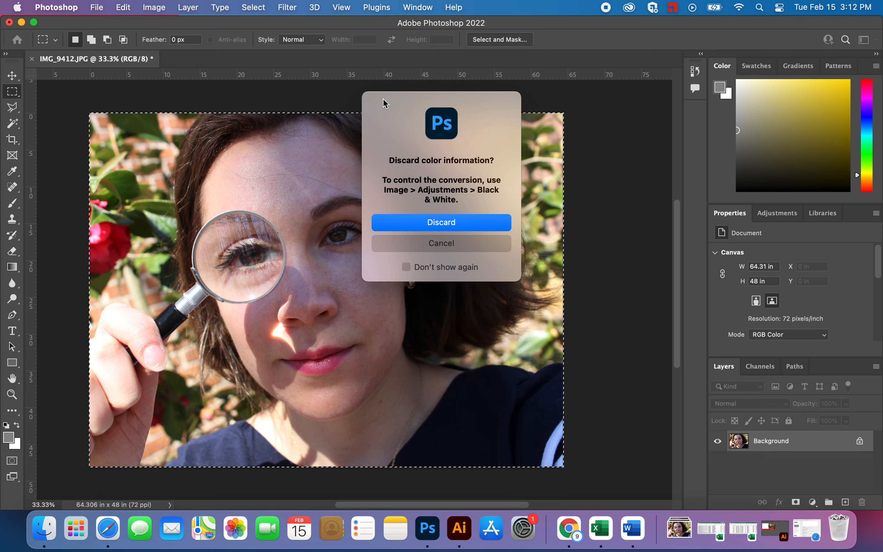
pyautogui.click(455, 225)
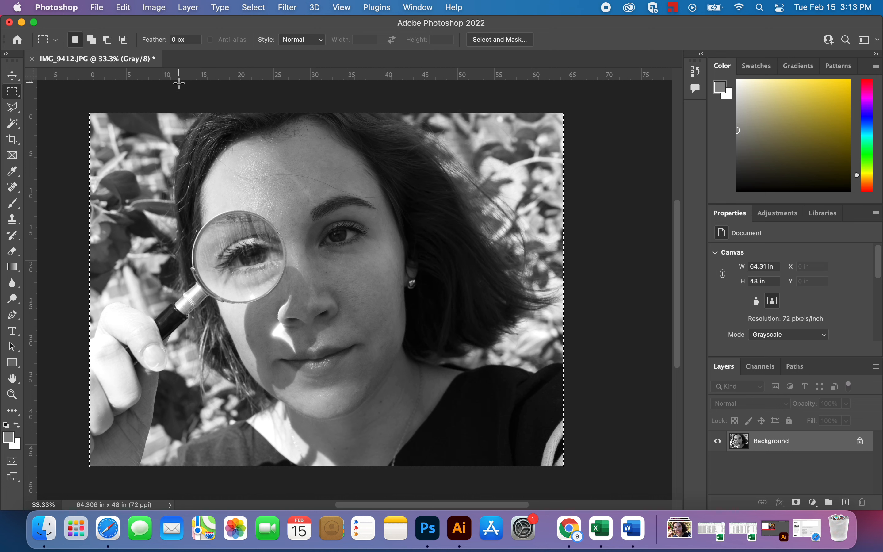
# Start a Posterize adjustment on the grayscale photo and raise its levels to 10
pyautogui.click(166, 11)
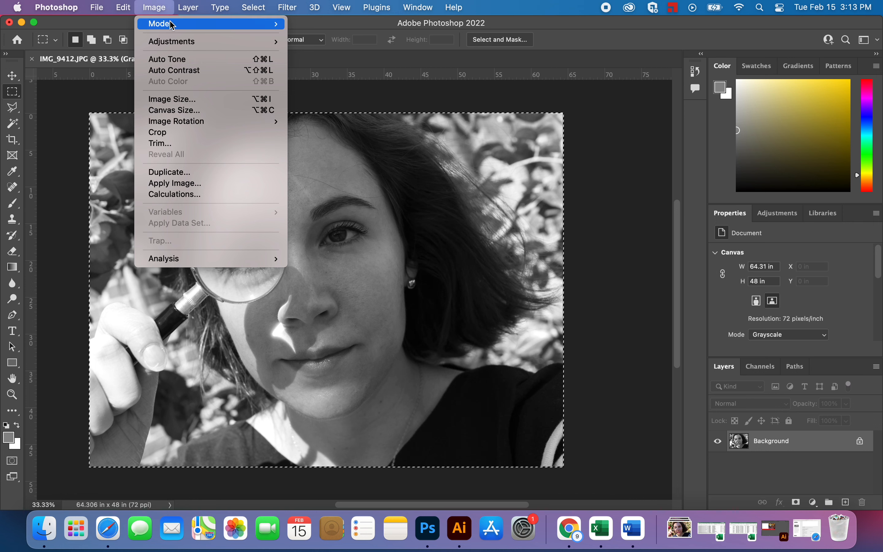
pyautogui.moveTo(175, 45)
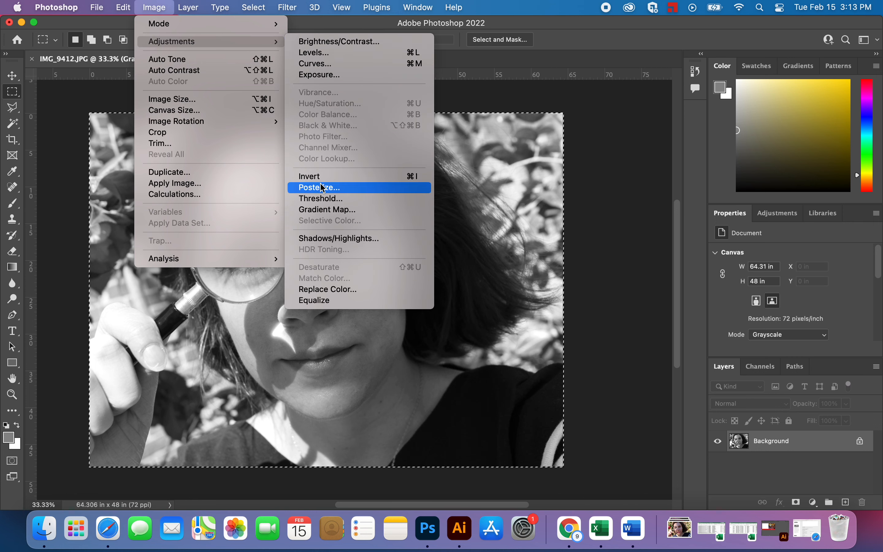
pyautogui.click(332, 194)
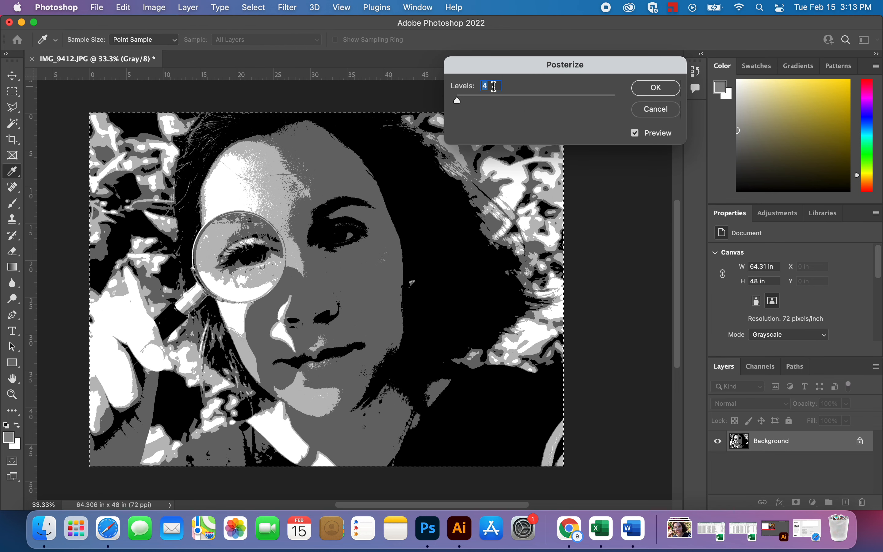
pyautogui.moveTo(489, 74)
pyautogui.mouseDown()
pyautogui.moveTo(355, 292)
pyautogui.moveTo(441, 148)
pyautogui.moveTo(490, 88)
pyautogui.mouseUp()
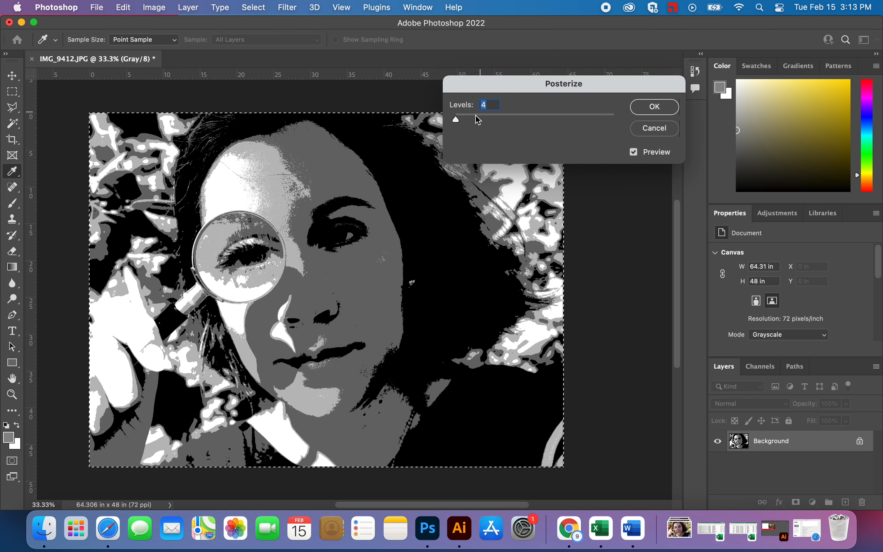
pyautogui.moveTo(457, 120); pyautogui.dragTo(463, 124)
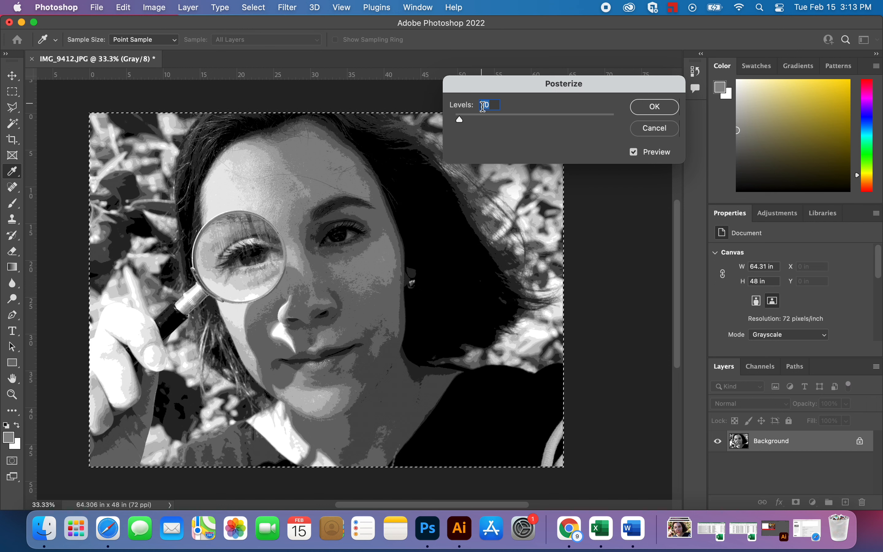
# Try the Posterize adjustment at 7 levels and at 8 levels to compare the tonal detail
pyautogui.click(493, 106)
pyautogui.moveTo(493, 106); pyautogui.dragTo(482, 107)
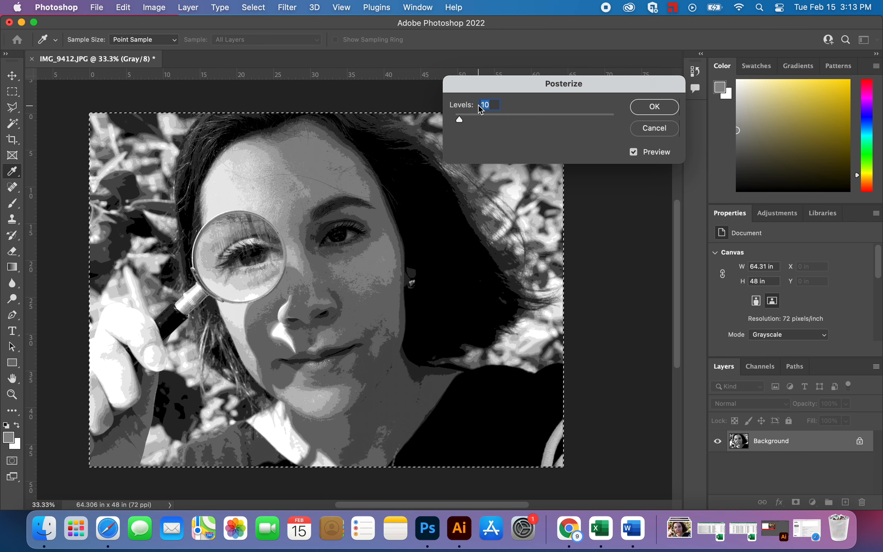
pyautogui.write('7')
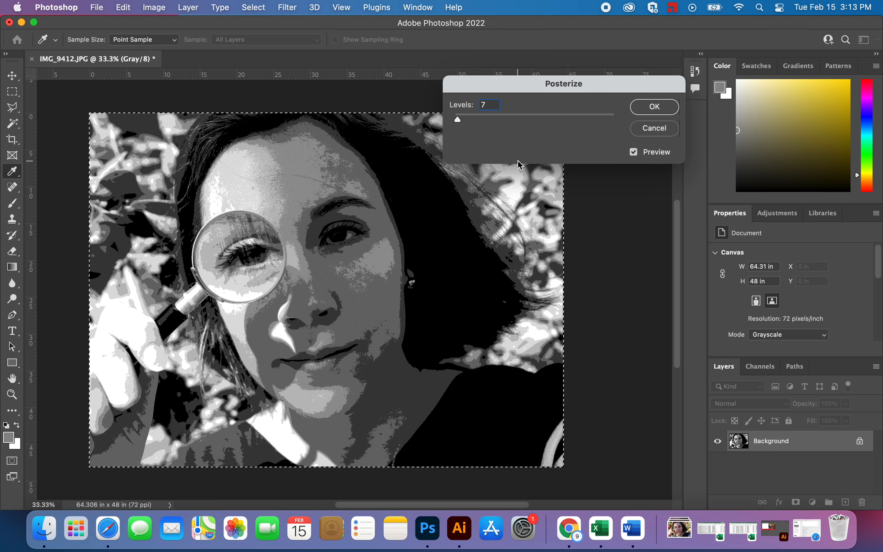
pyautogui.moveTo(494, 105); pyautogui.dragTo(469, 102)
pyautogui.write('8')
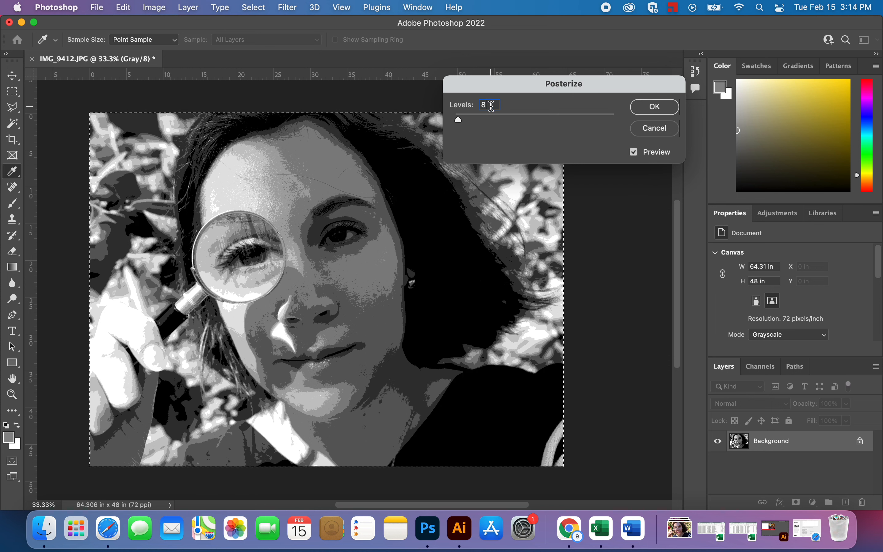
# Set the Posterize levels to 9 and apply the adjustment to the photo
pyautogui.moveTo(491, 105); pyautogui.dragTo(475, 108)
pyautogui.write('9')
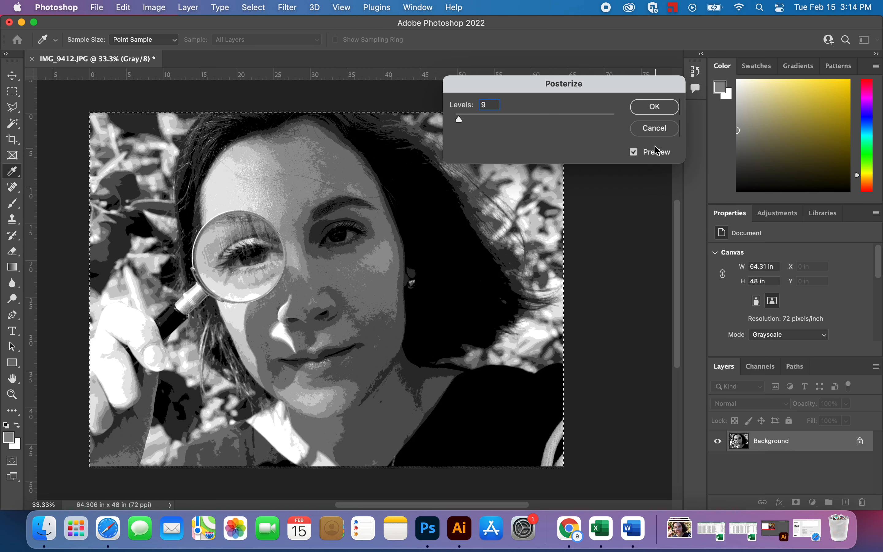
pyautogui.click(658, 111)
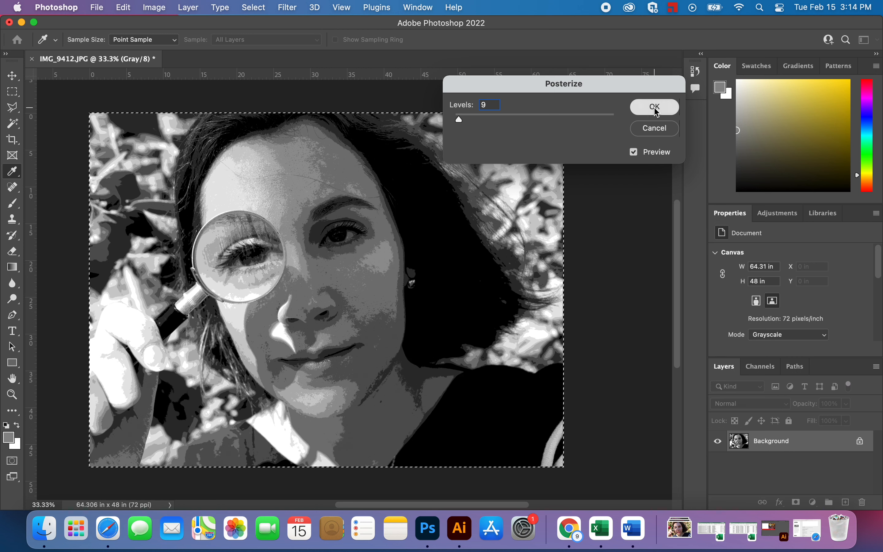
pyautogui.press('m')
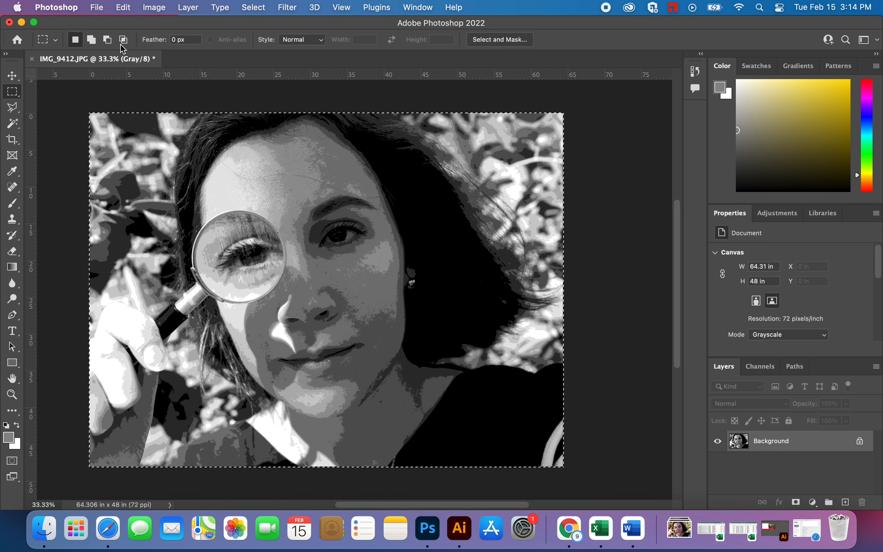
# Start saving the photo under a new name, the subject's first name followed by "Pic Selfies", in JPEG format
pyautogui.click(97, 8)
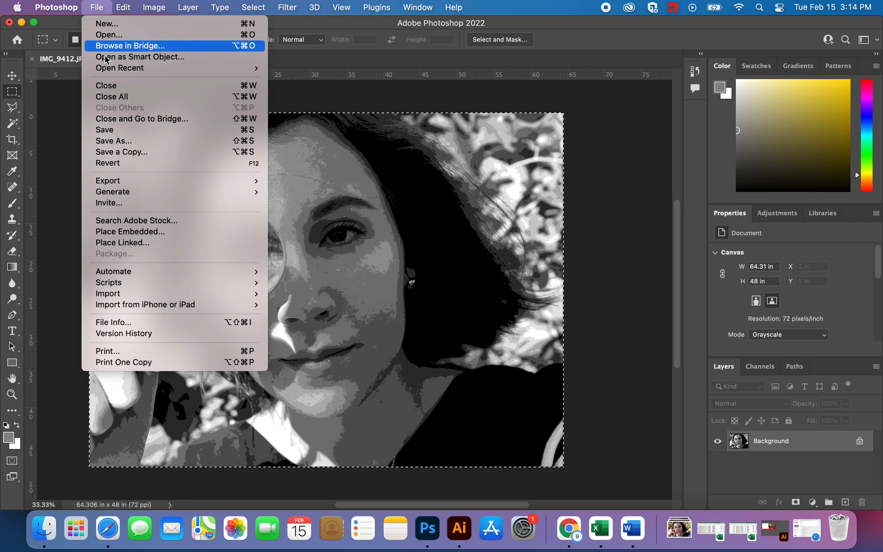
pyautogui.click(115, 144)
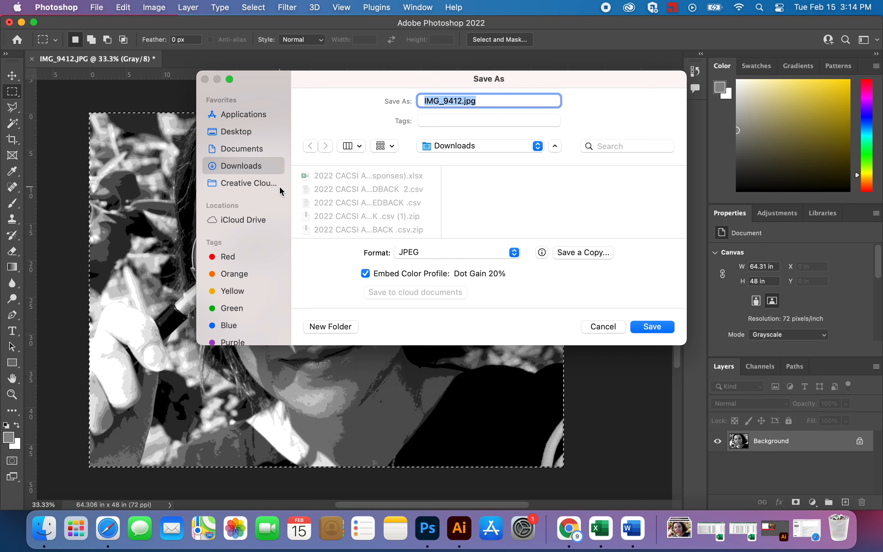
pyautogui.write('Rache')
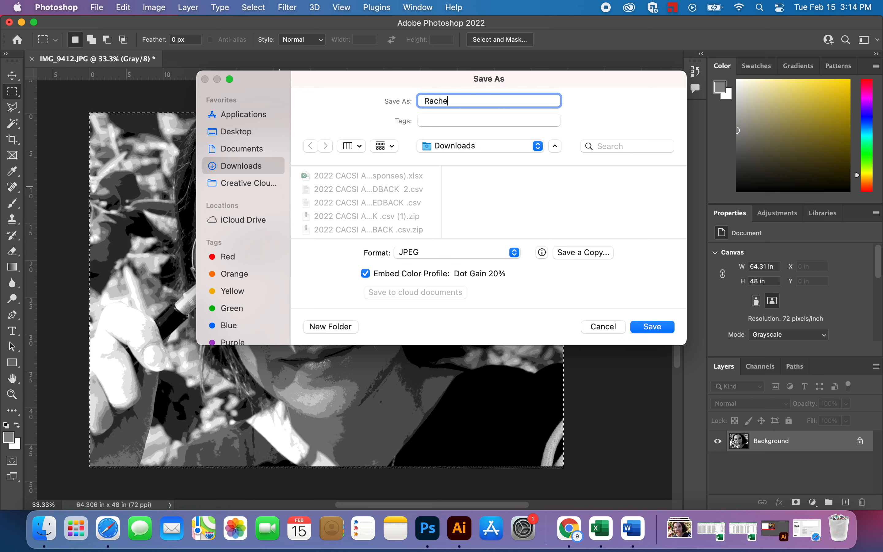
pyautogui.write('l Pic Selfies')
pyautogui.click(414, 254)
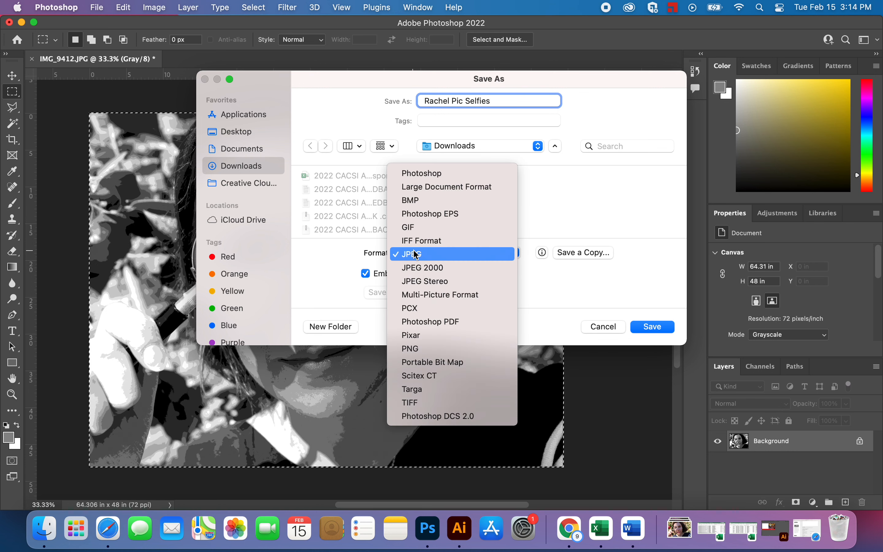
pyautogui.click(416, 254)
# Save the file in the Documents folder with JPEG quality 8 (High) and the Baseline ("Standard") format option
pyautogui.click(452, 147)
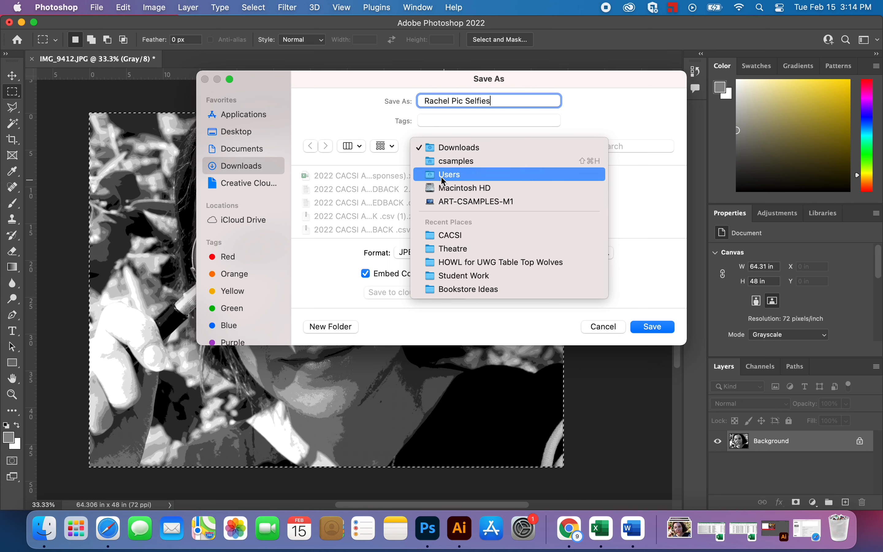
pyautogui.click(251, 149)
pyautogui.click(251, 150)
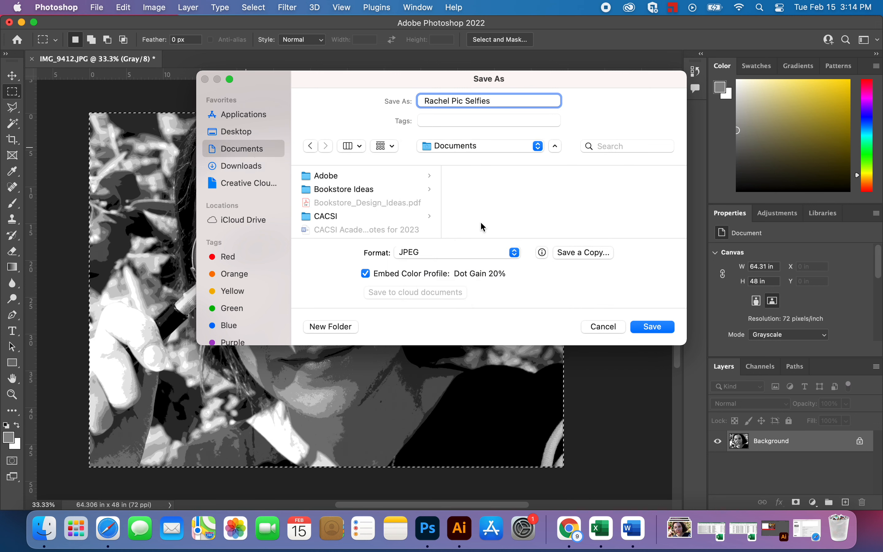
pyautogui.click(652, 326)
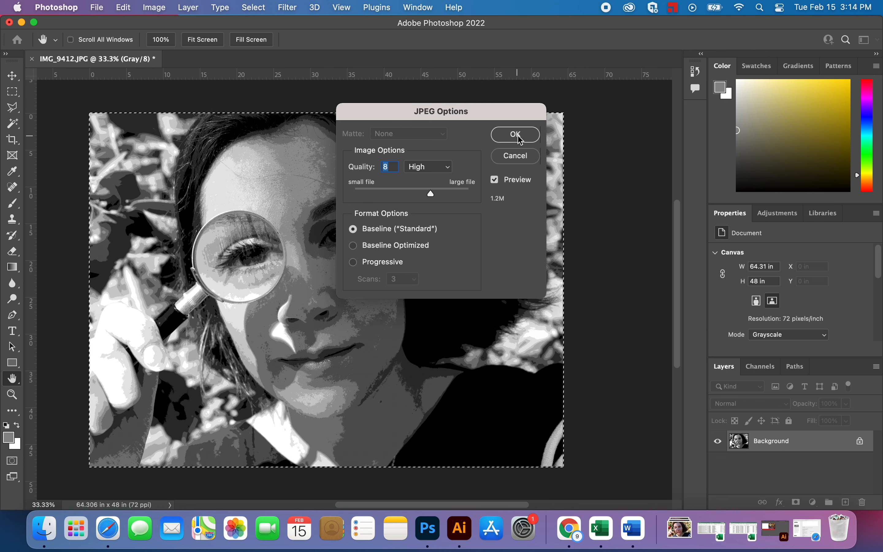
pyautogui.click(521, 140)
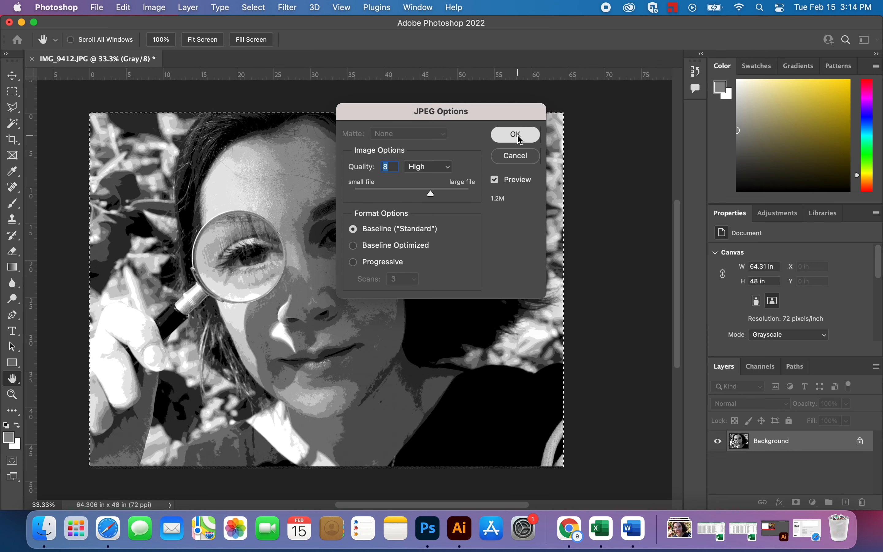